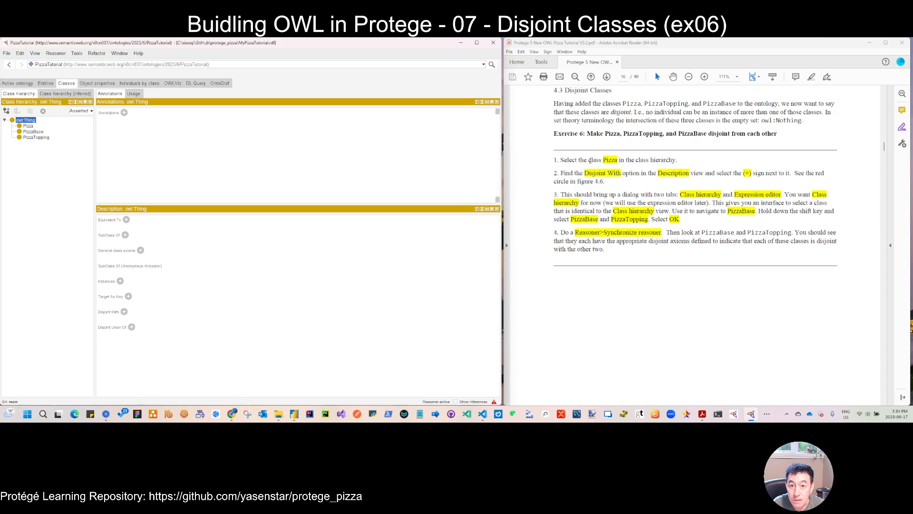
double_click(606, 160)
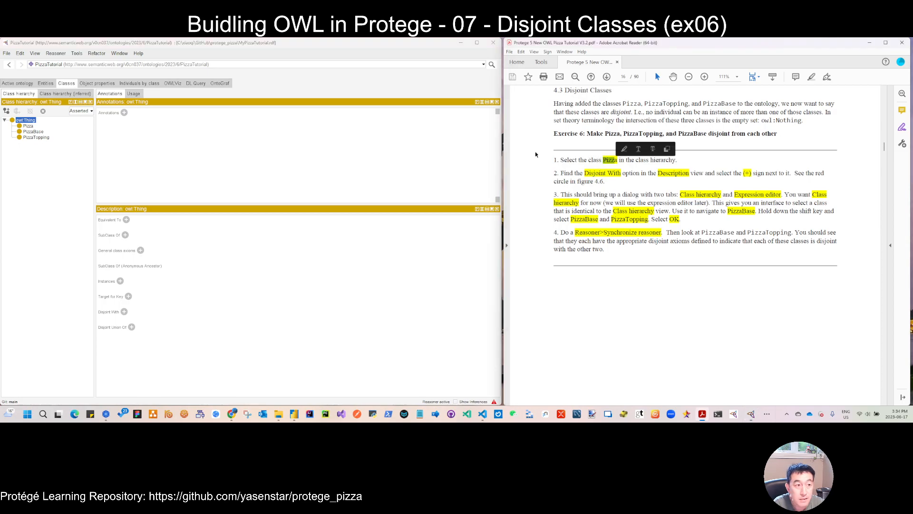
left_click(30, 127)
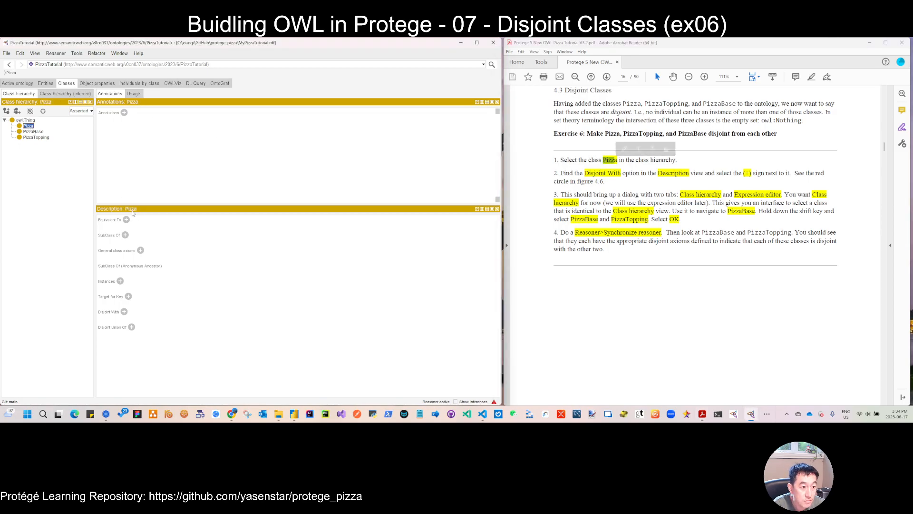
left_click(124, 311)
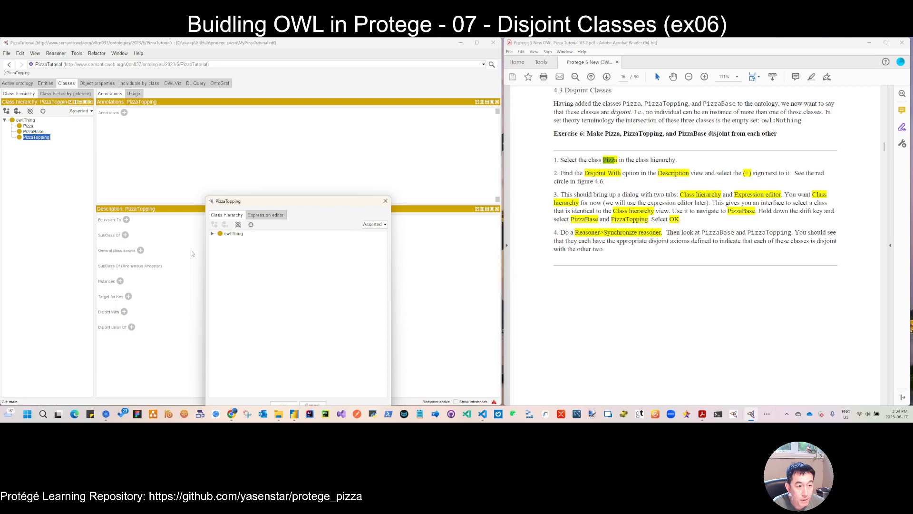
left_click(212, 234)
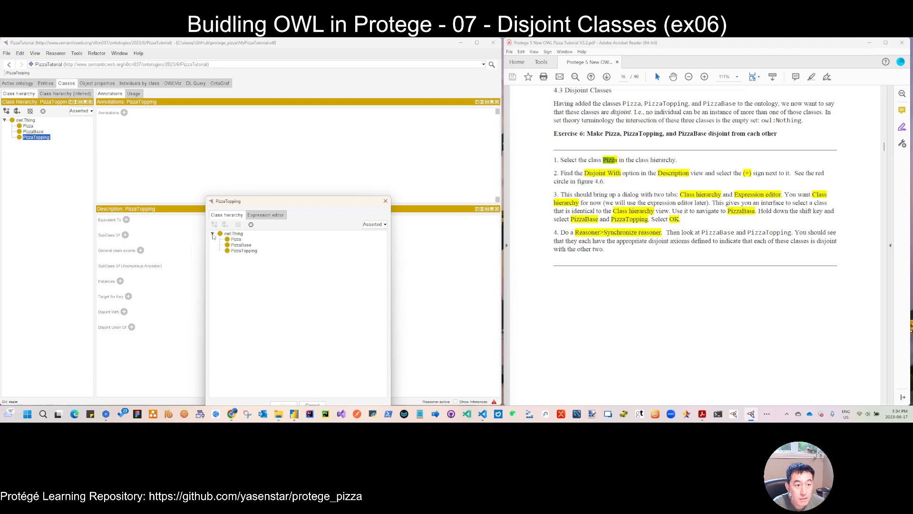
left_click(242, 246)
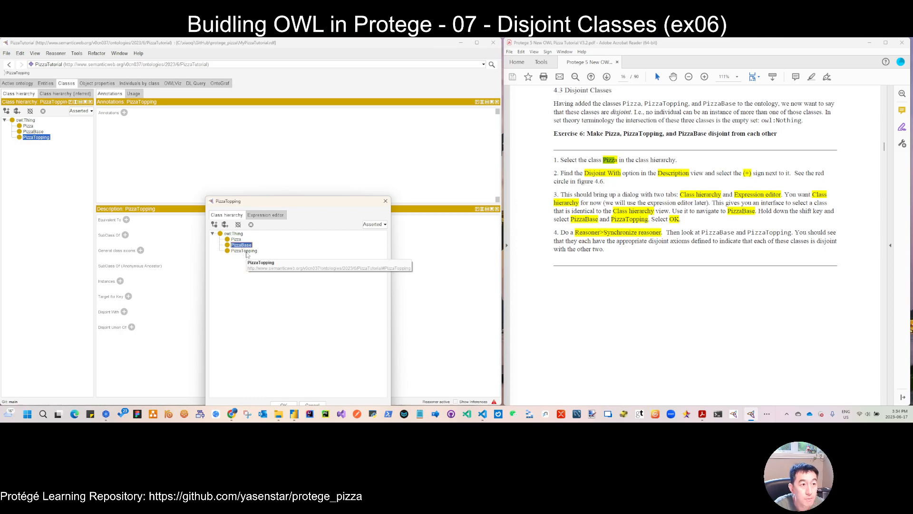
left_click(237, 239)
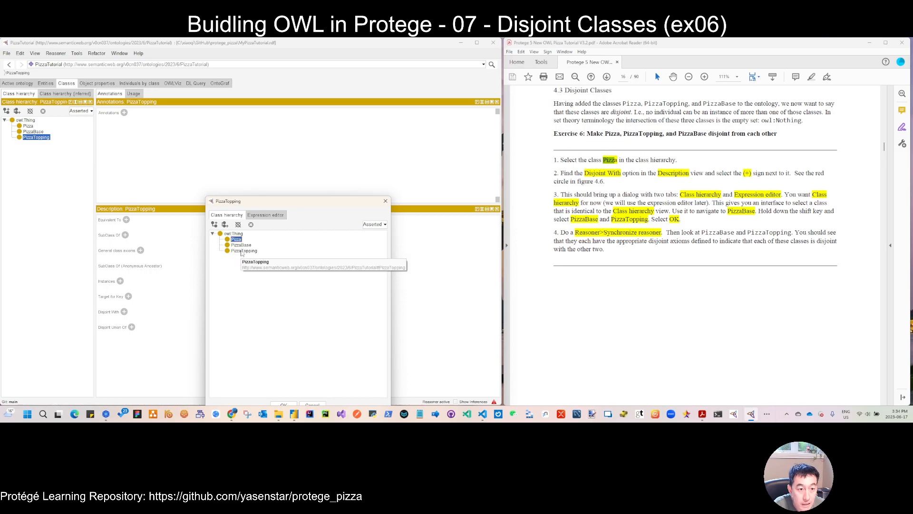
left_click(241, 251, "shift")
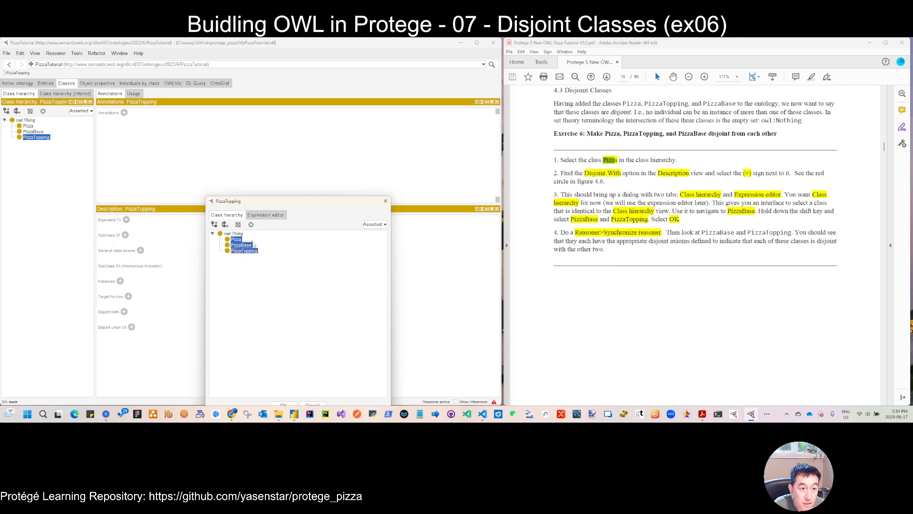
left_click(240, 239)
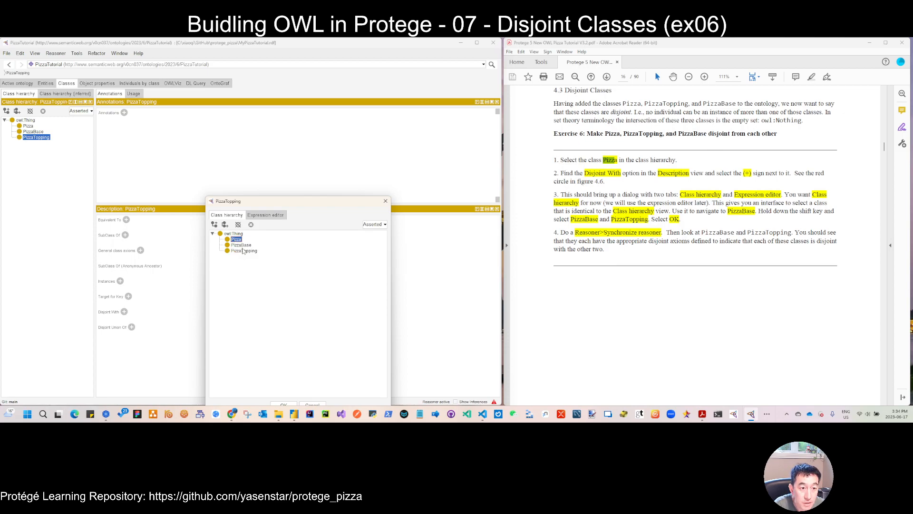
left_click(243, 250, "ctrl")
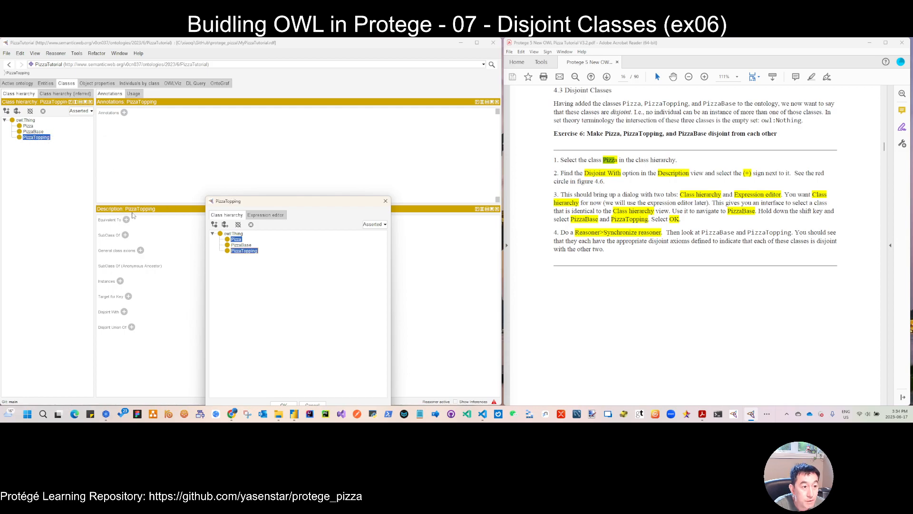
left_click(385, 200)
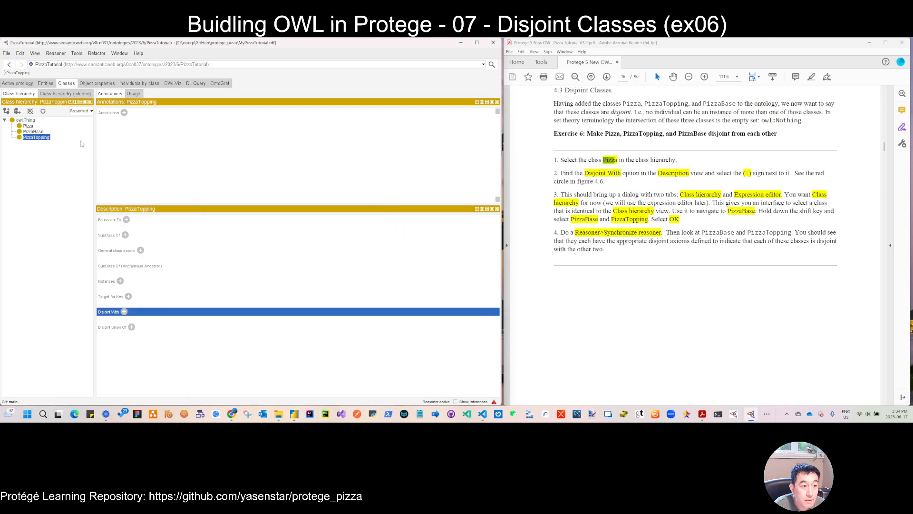
- Make the Pizza class disjoint with PizzaBase and PizzaTopping
left_click(28, 126)
left_click(124, 311)
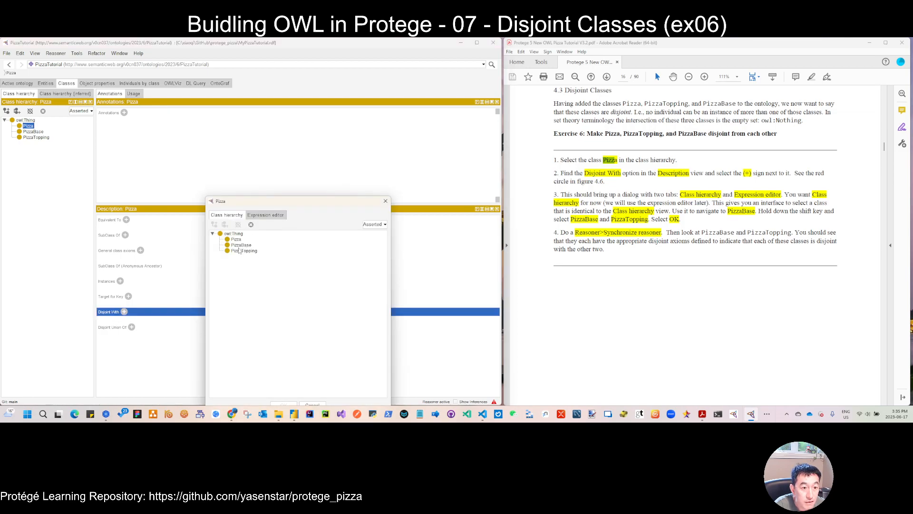
left_click(243, 246)
left_click(246, 252, "shift")
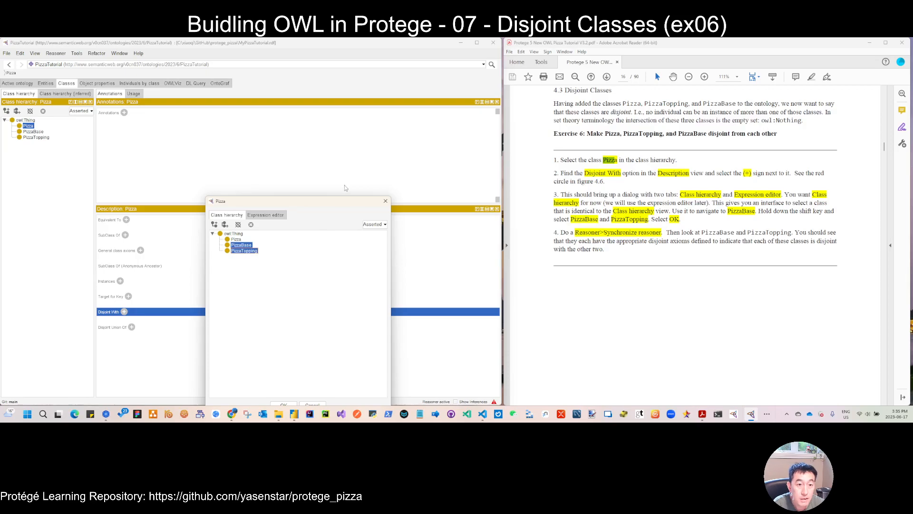
left_click_drag(335, 200, 343, 139)
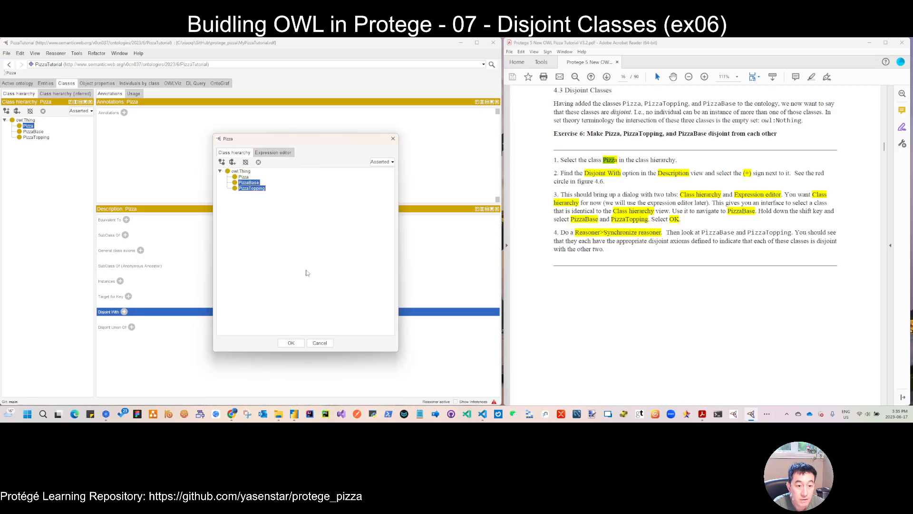
left_click(295, 347)
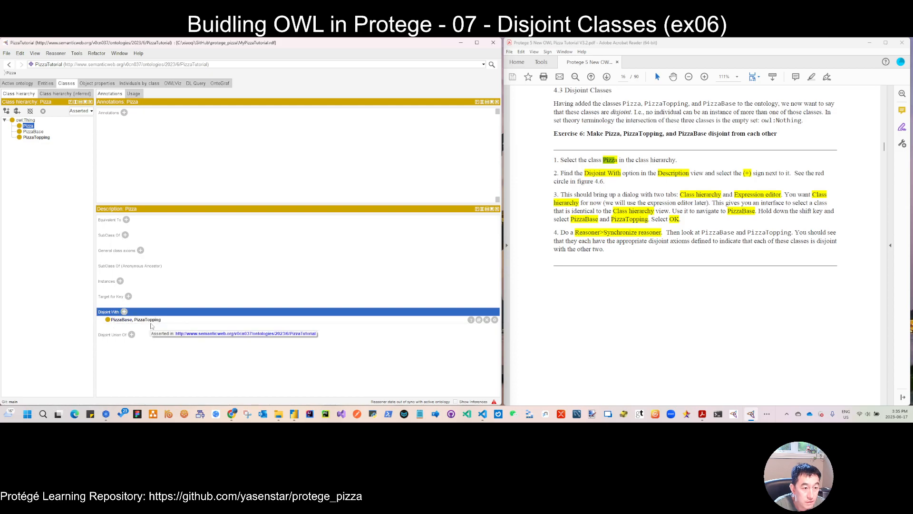
- Check the Disjoint With entries of PizzaBase and PizzaTopping, and refresh the user interface
left_click(32, 132)
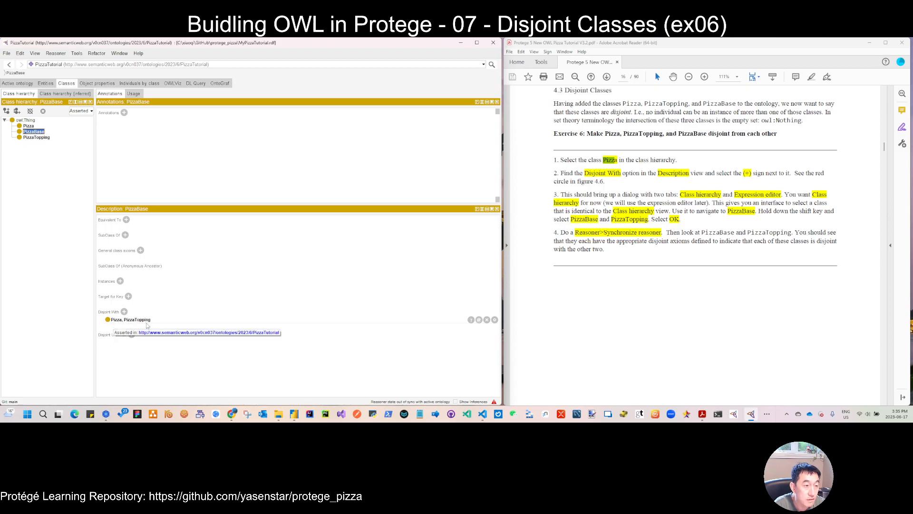
left_click(37, 138)
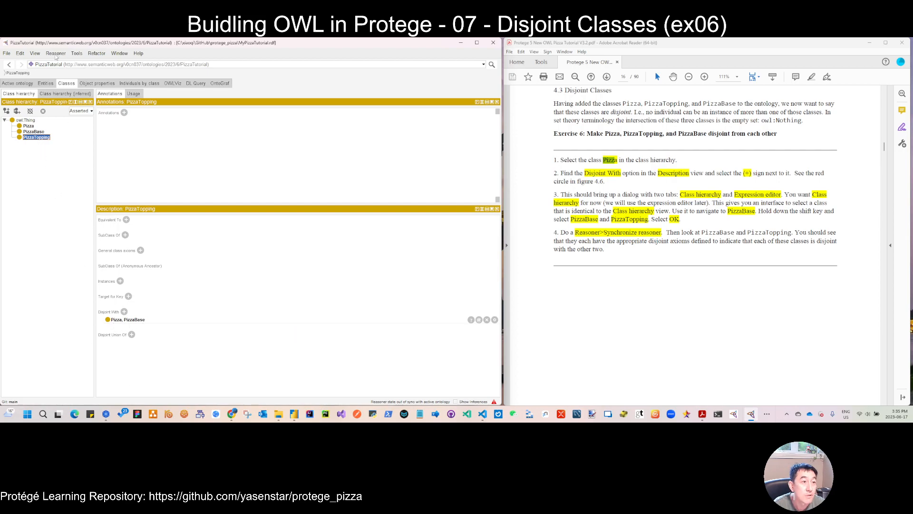
left_click(119, 53)
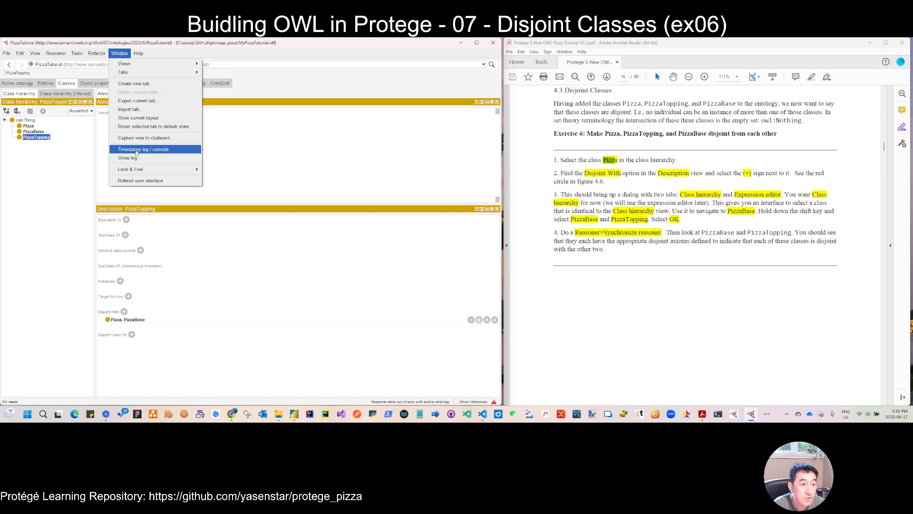
left_click(139, 181)
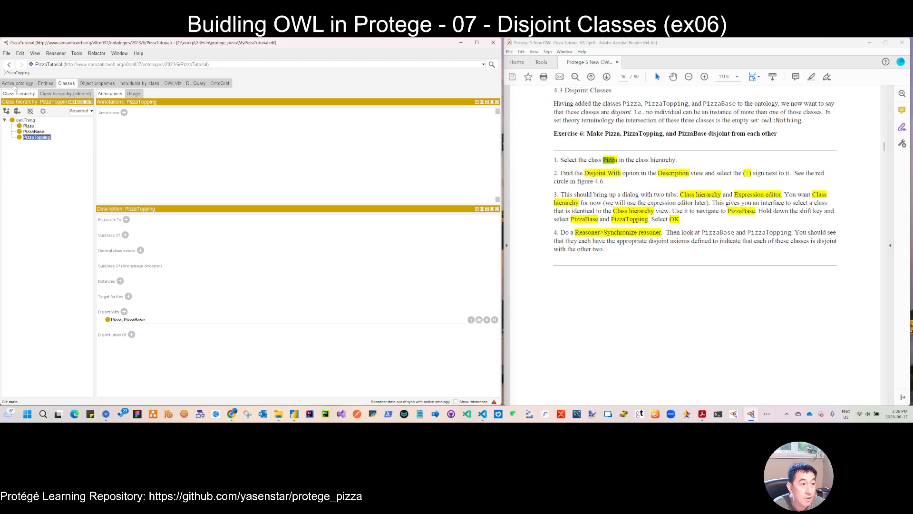
left_click(54, 55)
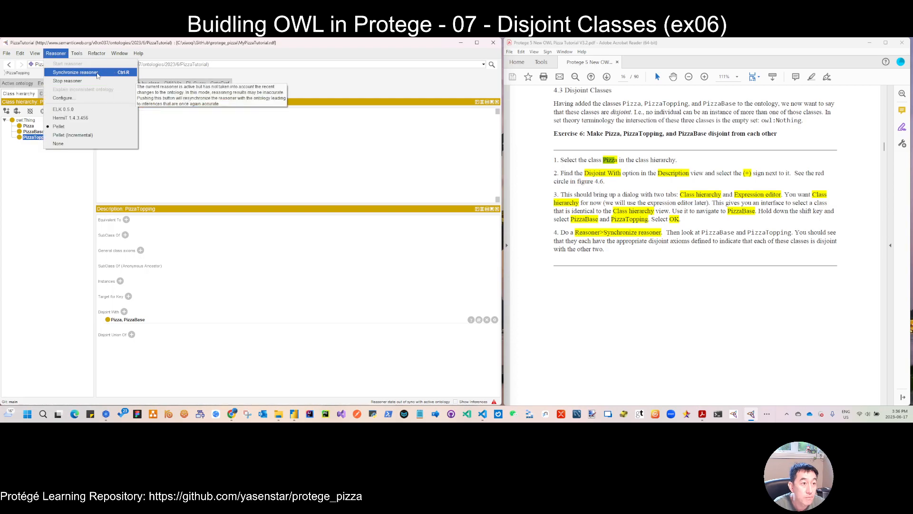
left_click(193, 154)
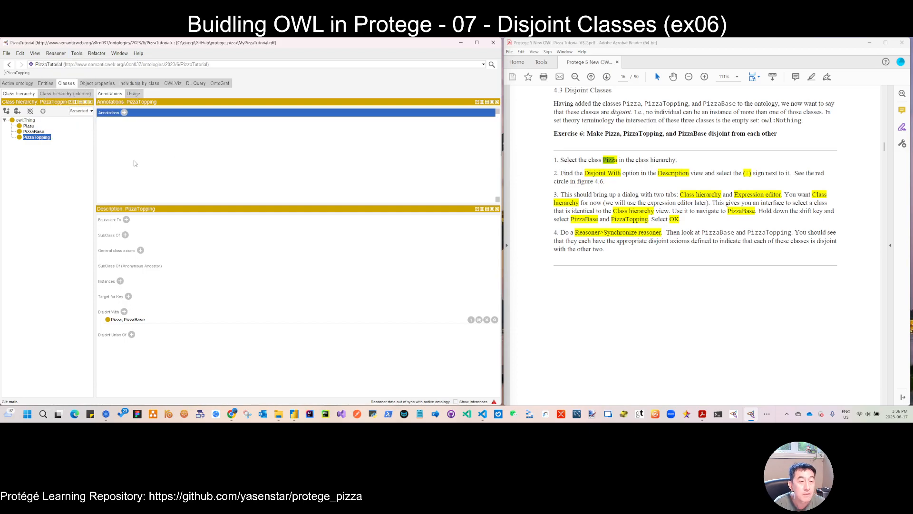
- Save the ontology and synchronize the reasoner with the new disjoint axiom
left_click(6, 52)
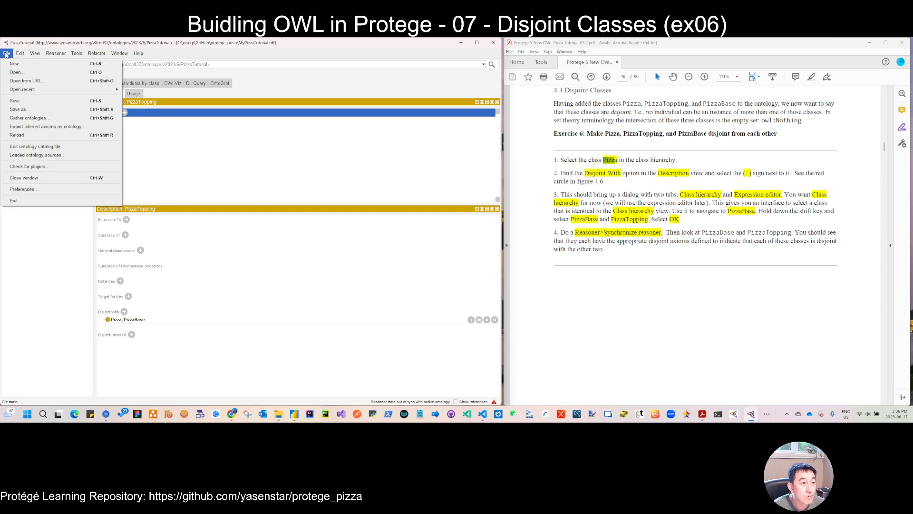
left_click(15, 101)
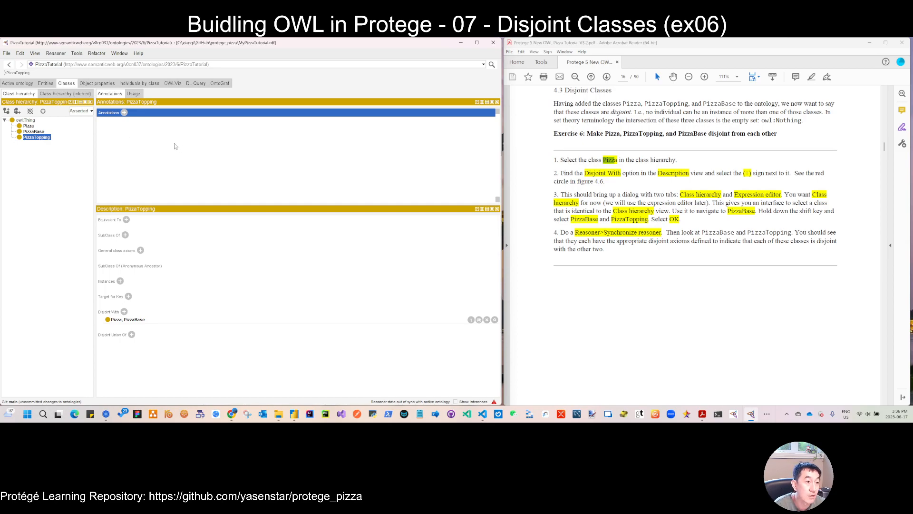
left_click(56, 54)
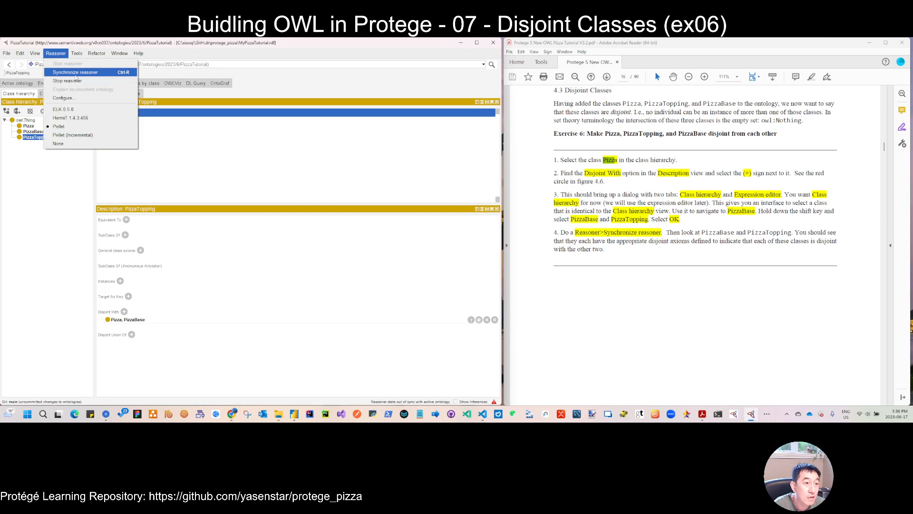
left_click(76, 72)
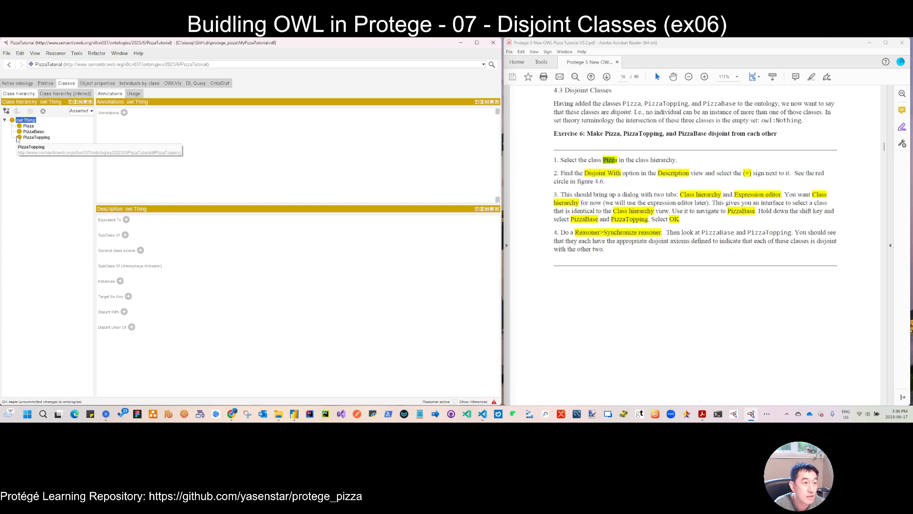
- Examine the Disjoint With axioms of Pizza, PizzaBase and PizzaTopping in their class descriptions
left_click(29, 126)
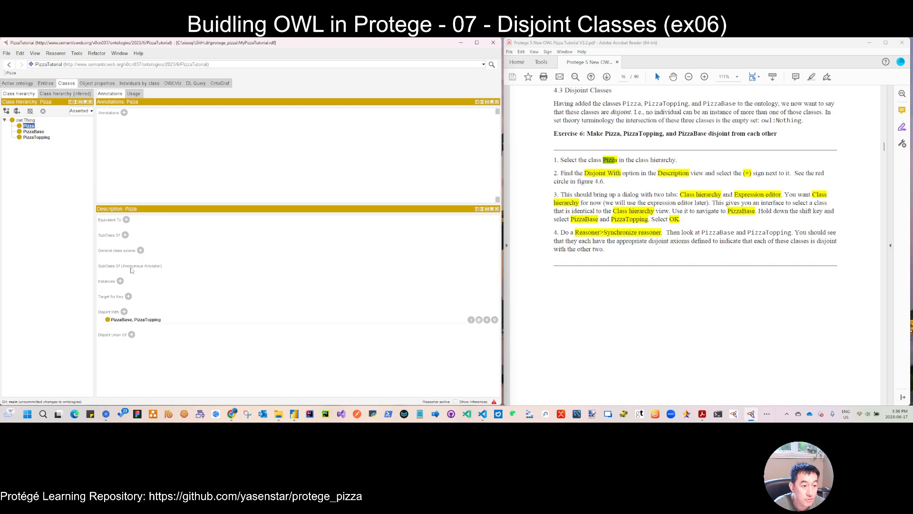
left_click(34, 132)
left_click(36, 137)
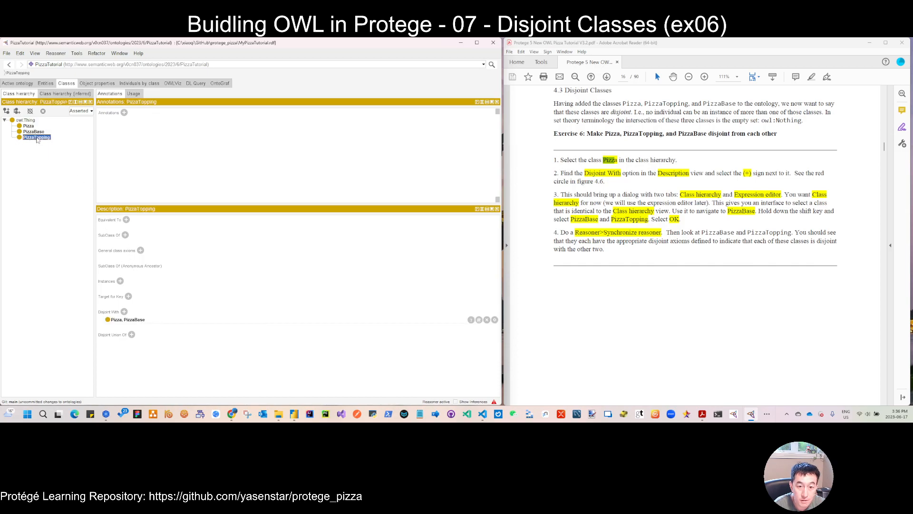
- Save the ontology again with the reasoner synchronized
left_click(6, 53)
mouse_move(10, 92)
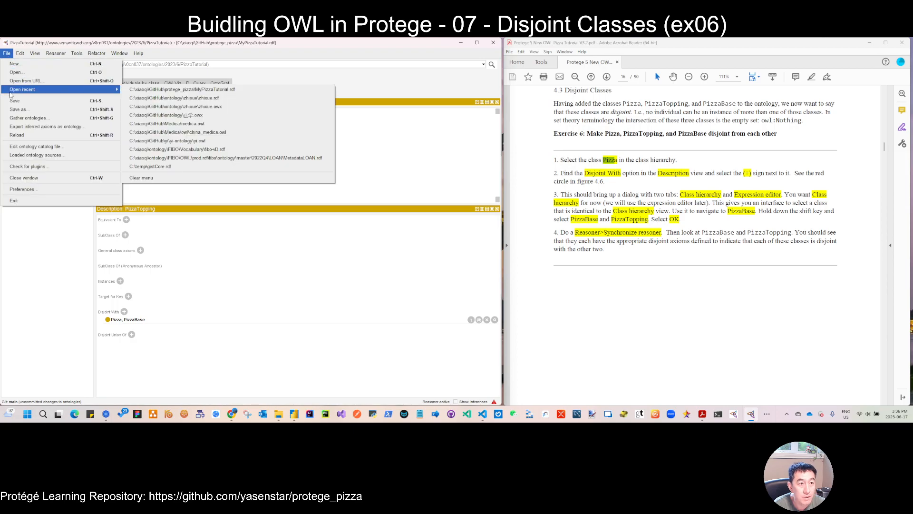
left_click(24, 104)
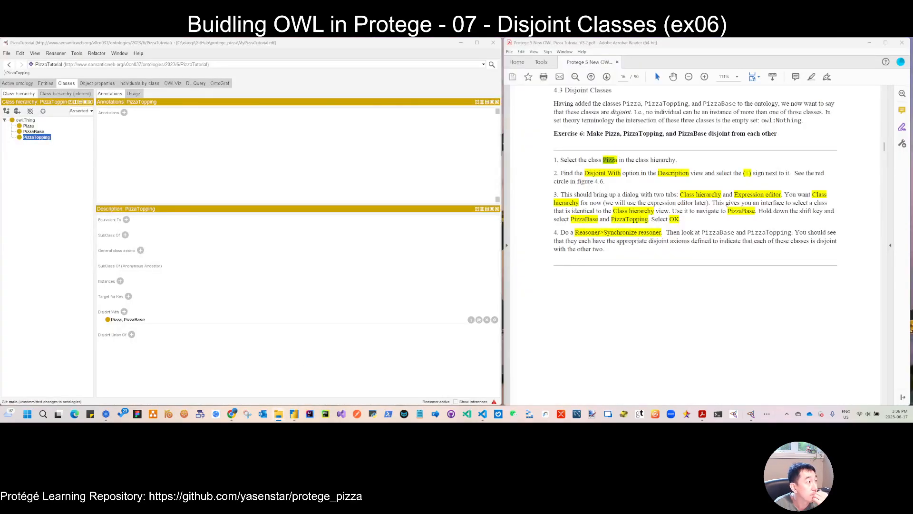
- In File Explorer, duplicate MyPizzaTutorial.rdf in the protege_pizza folder and move the copy into snapshot_models
left_click(279, 414)
left_click_drag(310, 107, 516, 49)
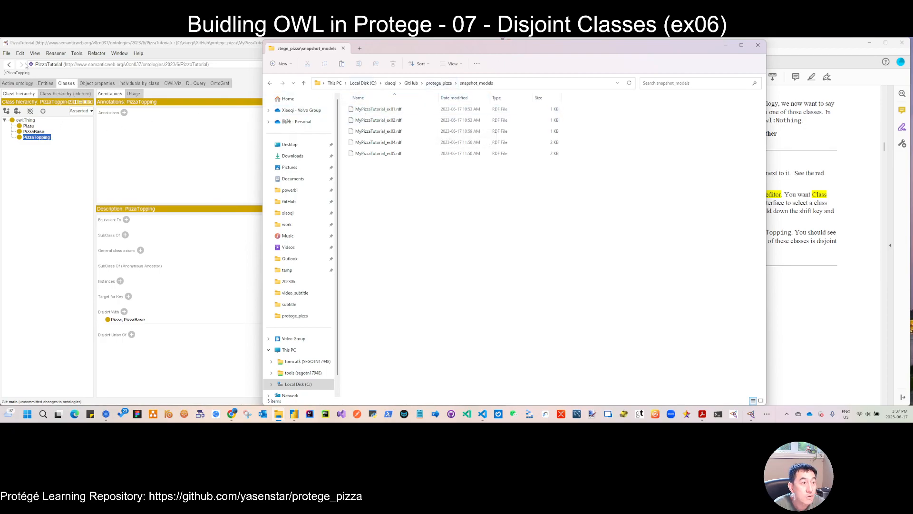
left_click(443, 84)
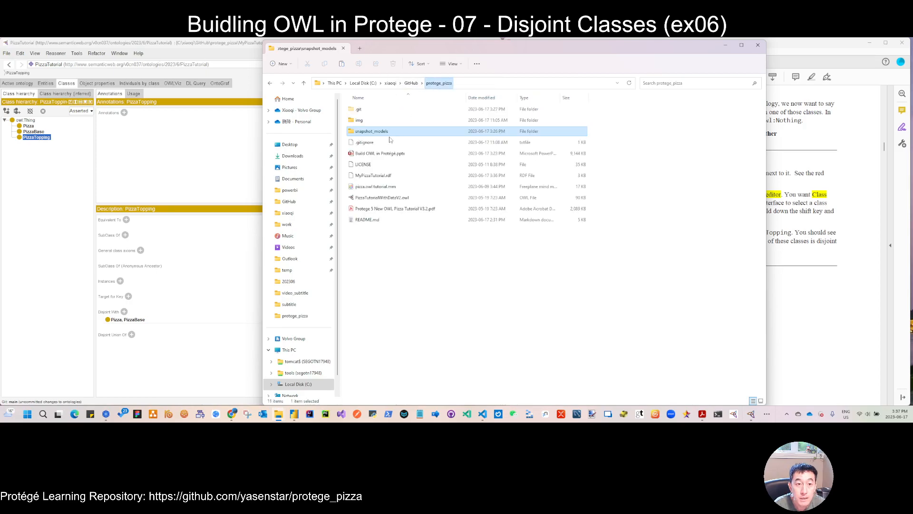
left_click(383, 177)
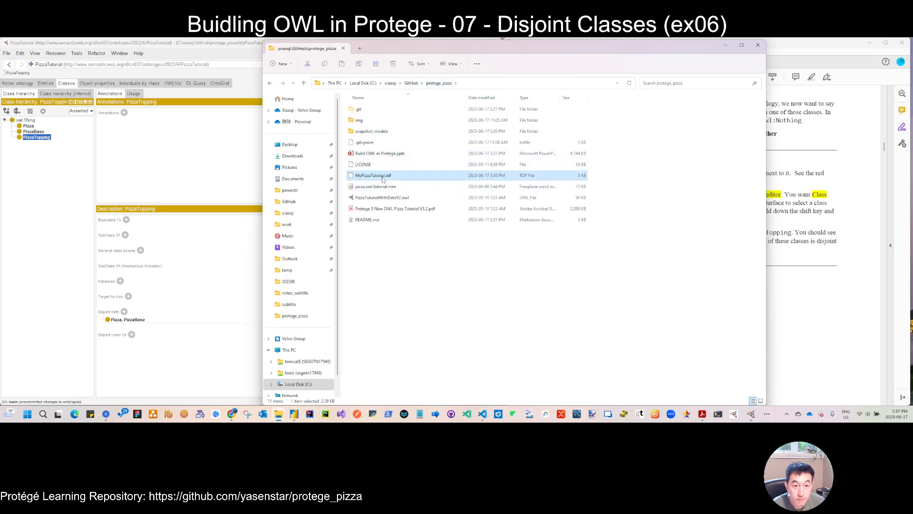
key("ctrl+c")
key("ctrl+v")
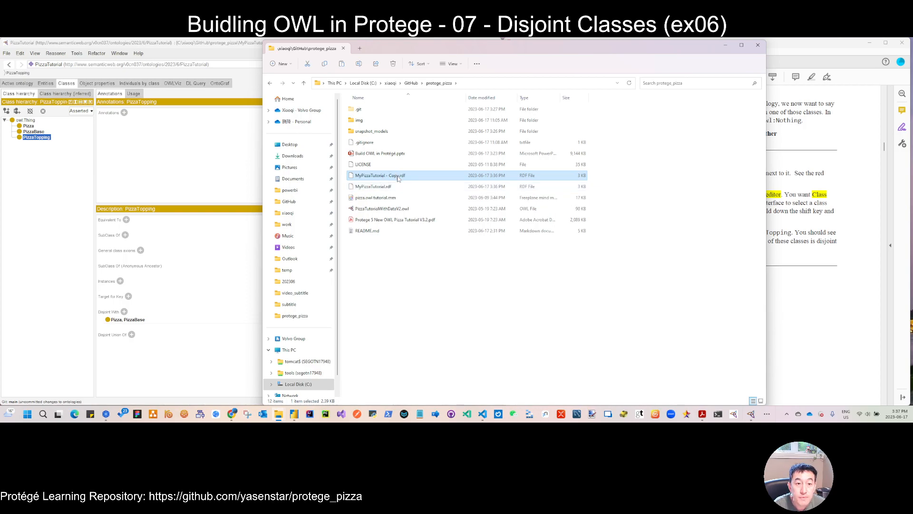
left_click_drag(397, 177, 369, 133)
- Open the snapshot_models folder and rename the copied ontology file as MyPizzaTutorial_ex06.rdf
double_click(369, 132)
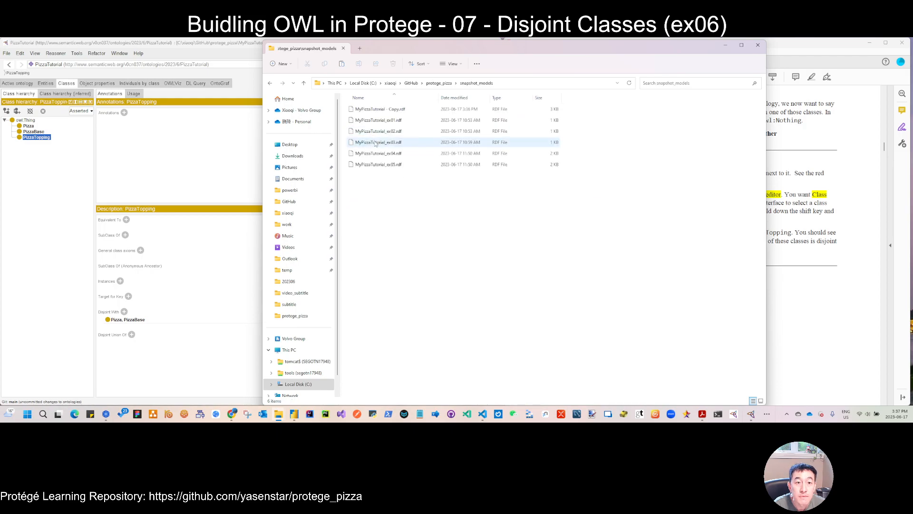
left_click(397, 113)
left_click(397, 111)
key("BackSpace")
key("BackSpace")
key("BackSpace")
key("BackSpace")
key("BackSpace")
key("BackSpace")
key("BackSpace")
type("_ex")
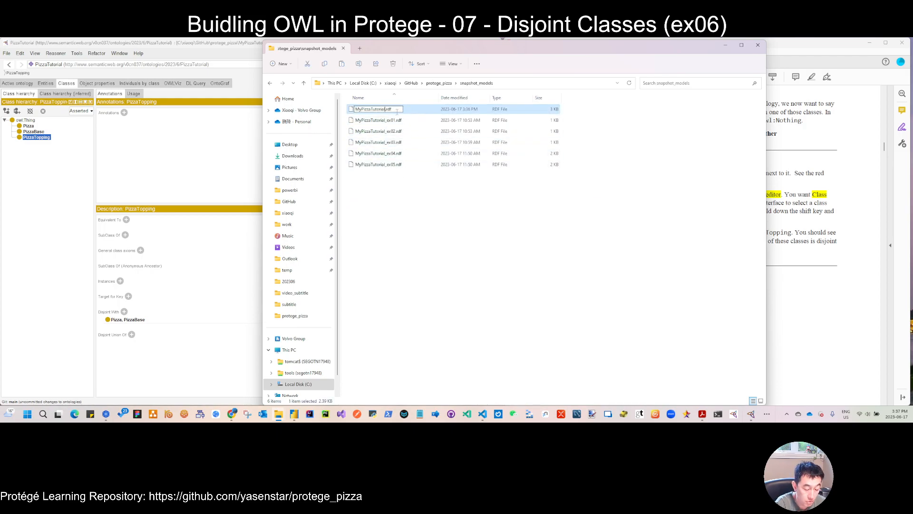
type("06")
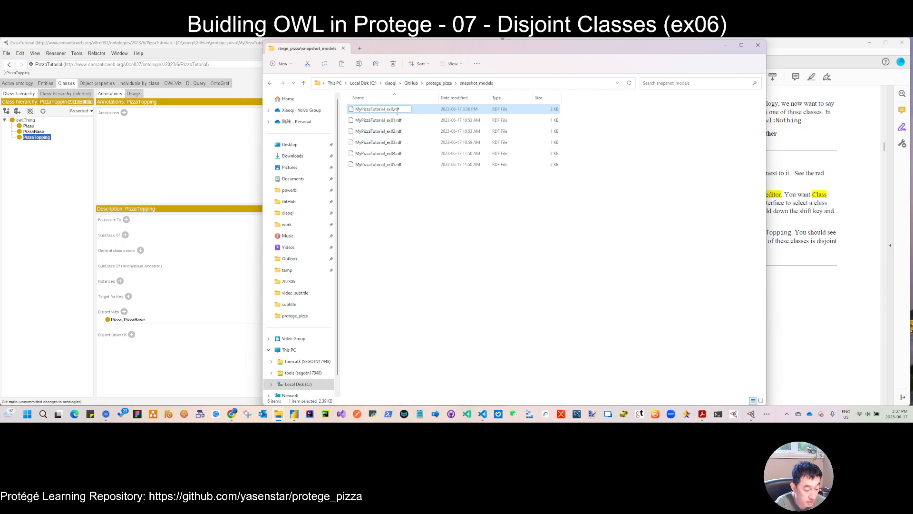
key("Return")
left_click(383, 240)
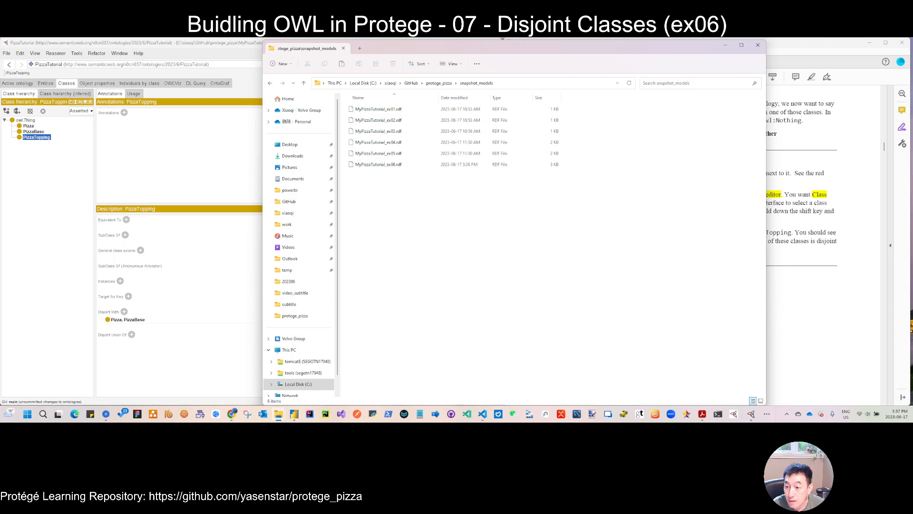
- Switch to the browser and open the snapshot_models folder of the protege_pizza repository on GitHub
key("alt+Tab")
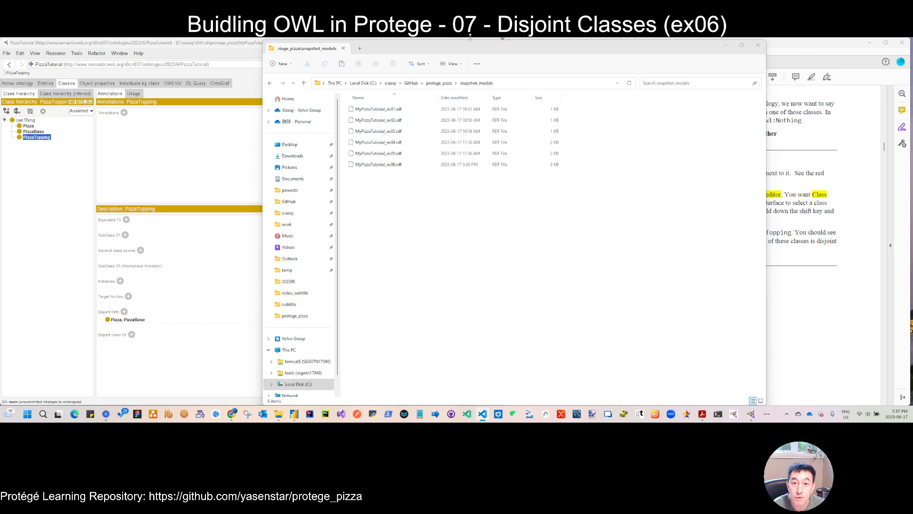
left_click_drag(697, 47, 675, 38)
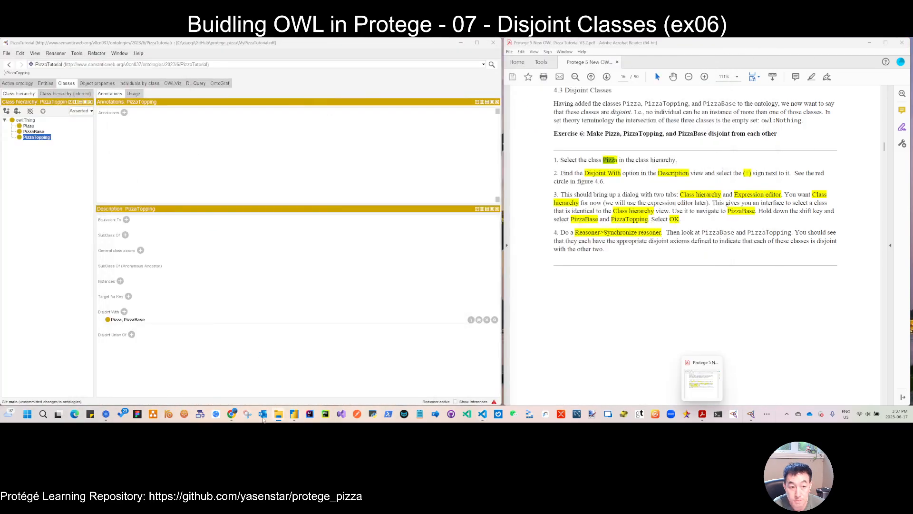
mouse_move(231, 414)
left_click(262, 395)
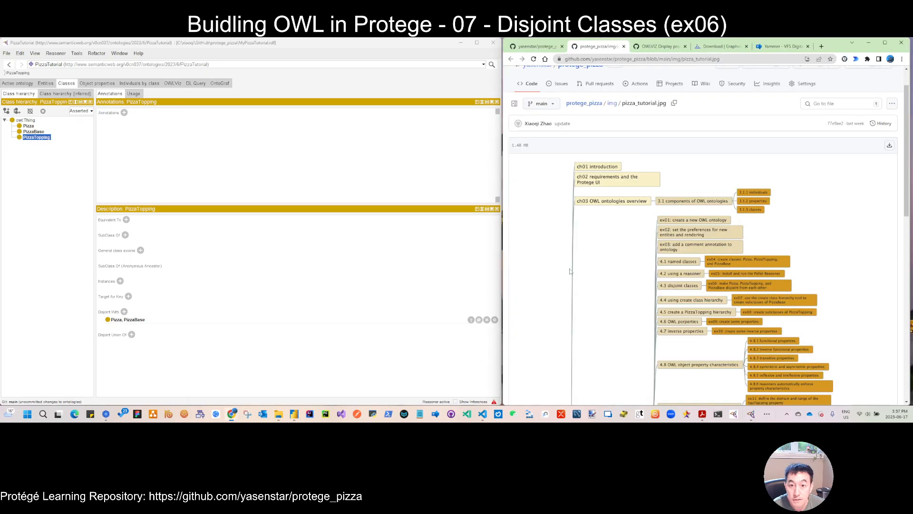
left_click(580, 103)
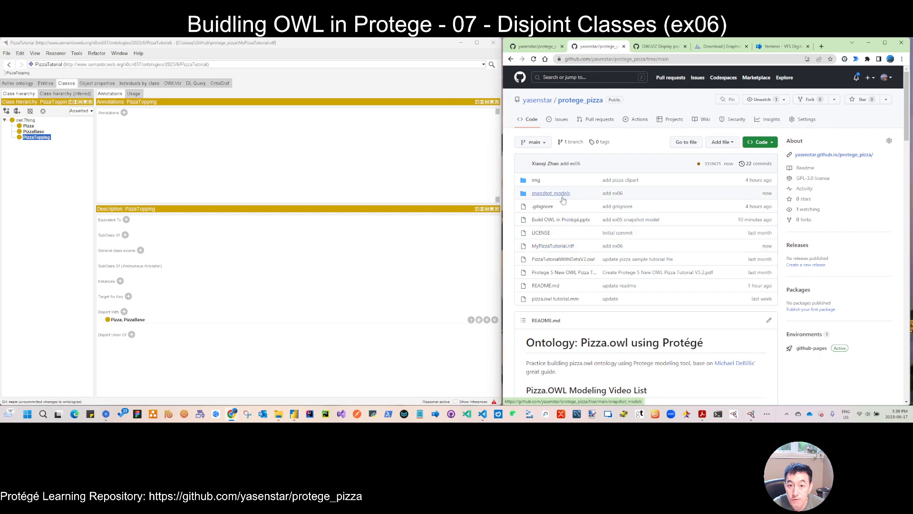
left_click(552, 193)
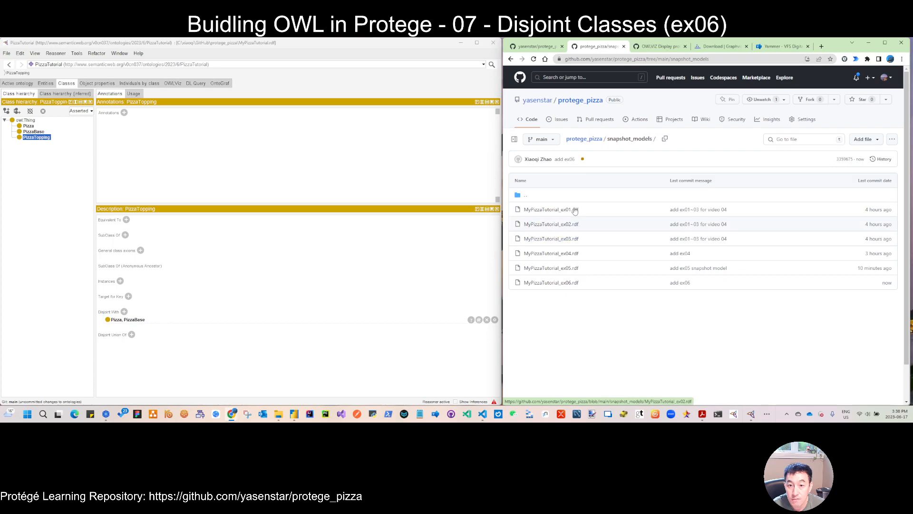